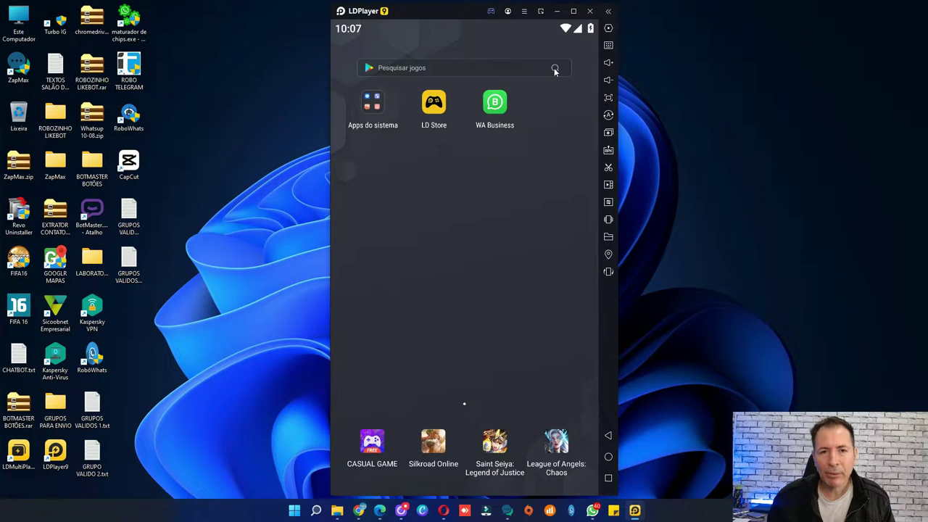
Search for "cupcut" in the emulator's app and game search.
left_click(554, 69)
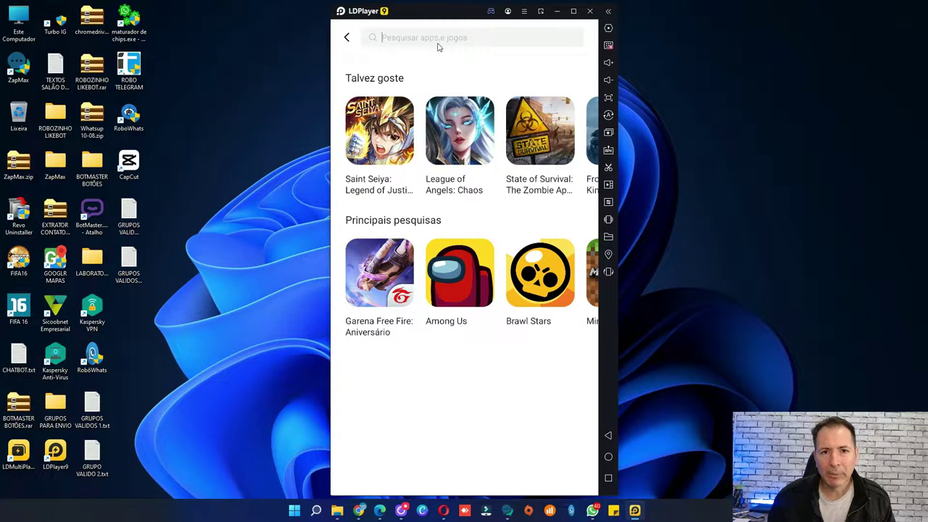
type("cup")
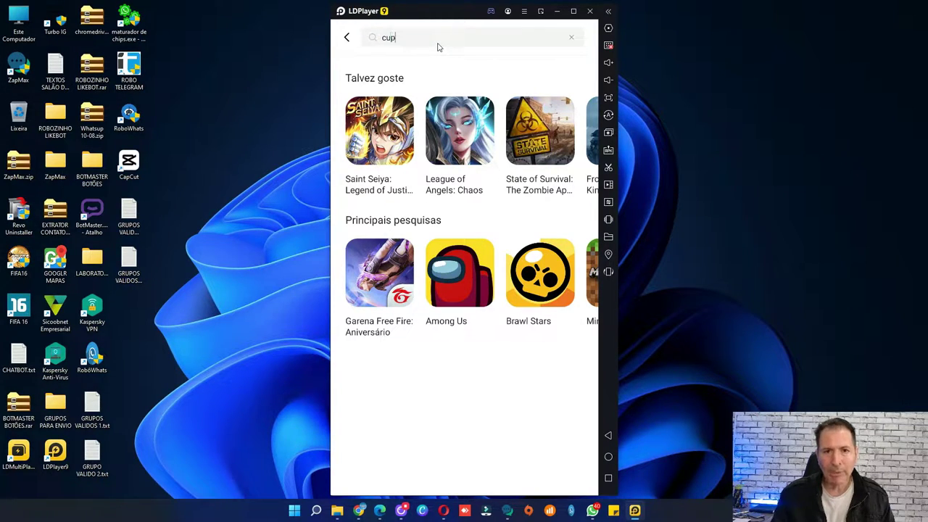
type("cut")
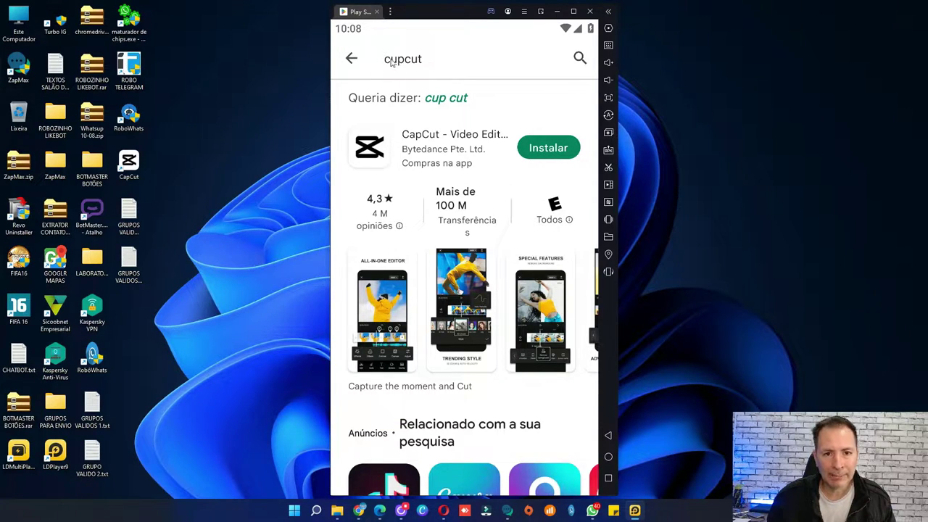
Close the Play Store results and shut down the LDPlayer emulator.
left_click(369, 12)
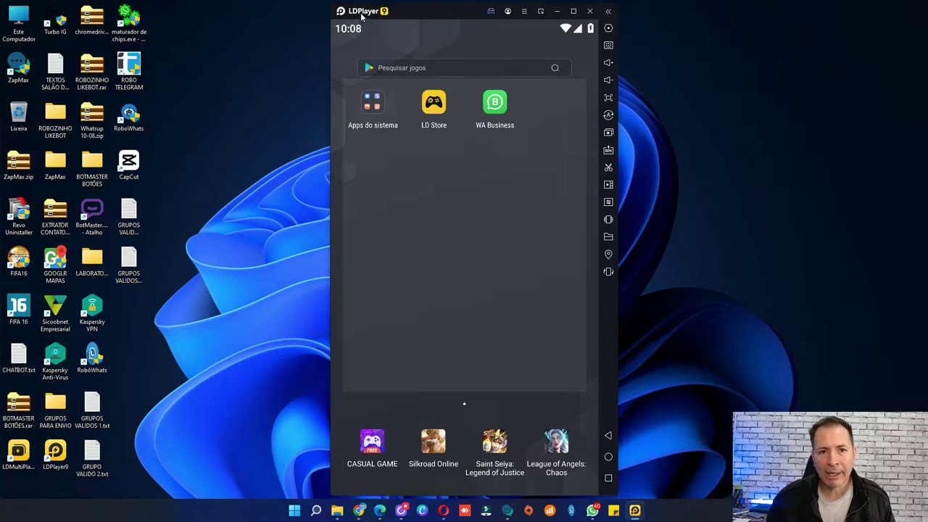
left_click(590, 11)
left_click(507, 281)
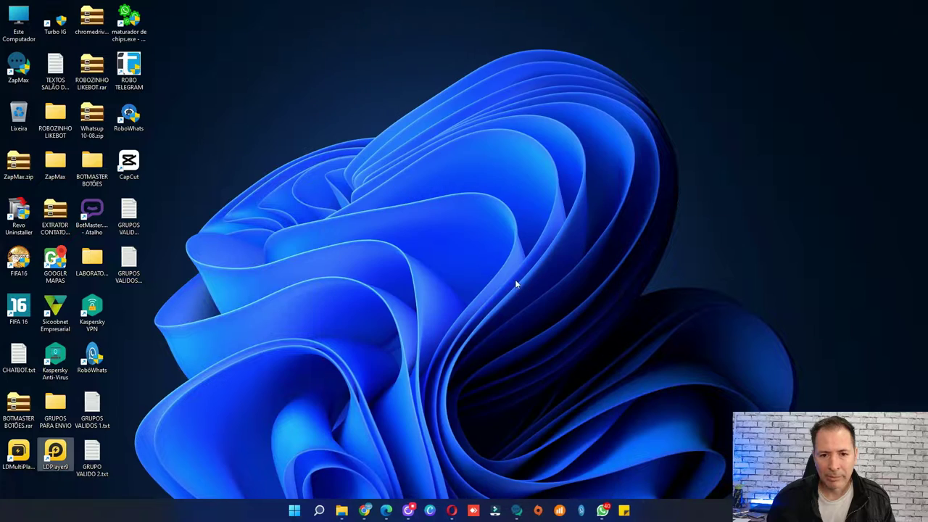
Search Windows for "loja" and open Microsoft Store.
left_click(305, 511)
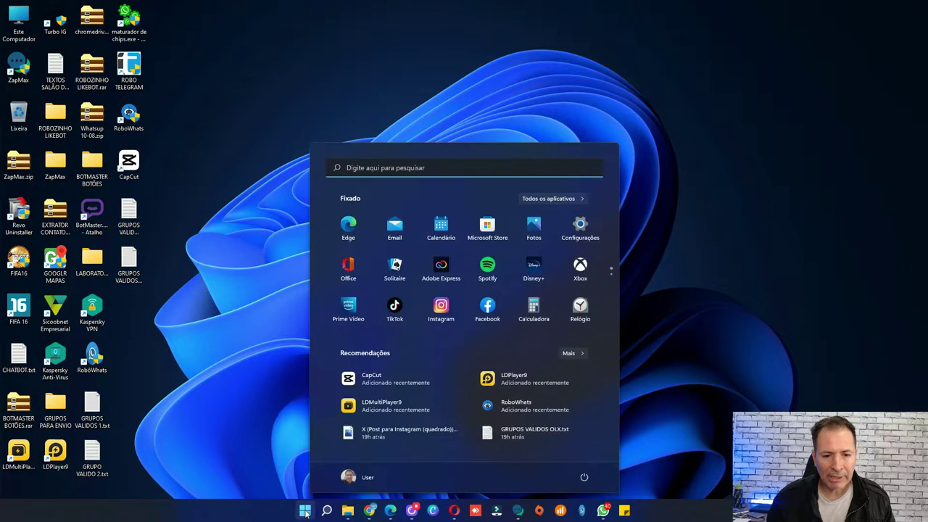
left_click(444, 169)
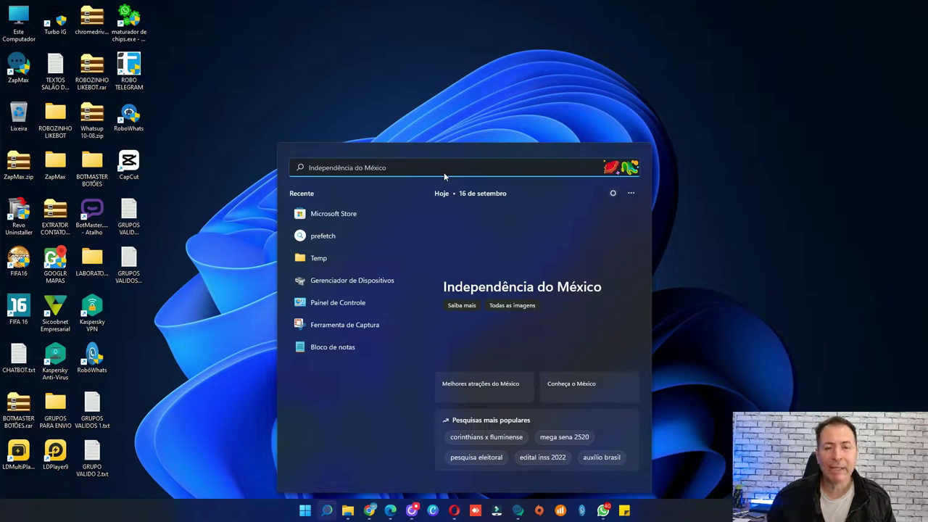
type("loja")
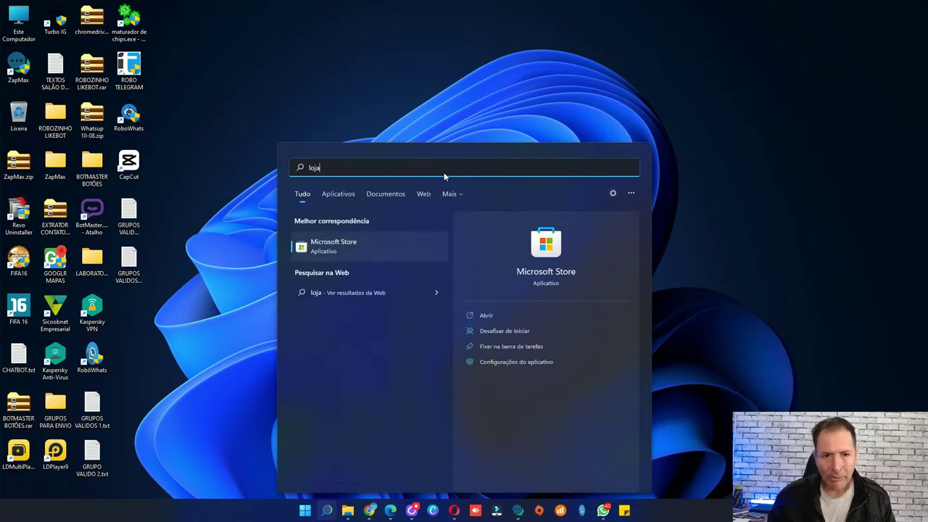
left_click(350, 245)
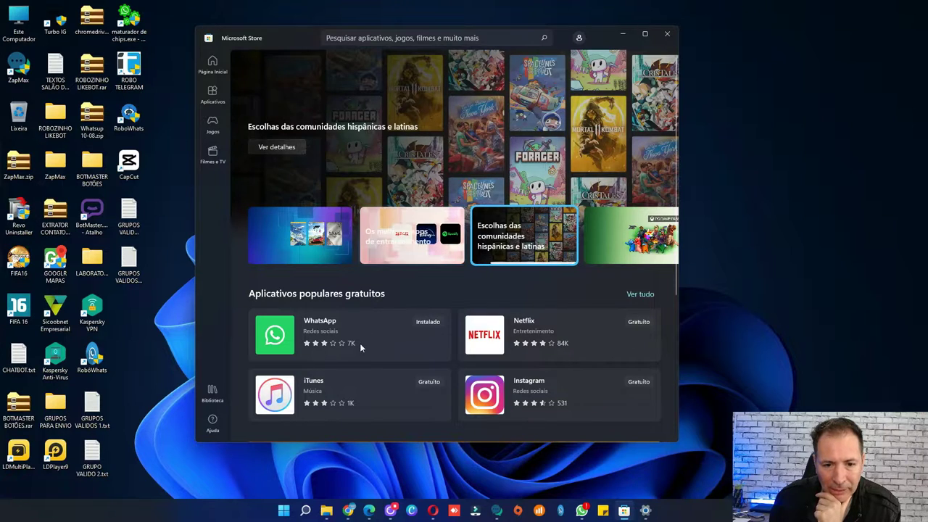
Examine the app and game sections on the store's home page.
scroll(461, 345, "down", 1)
scroll(460, 341, "down", 3)
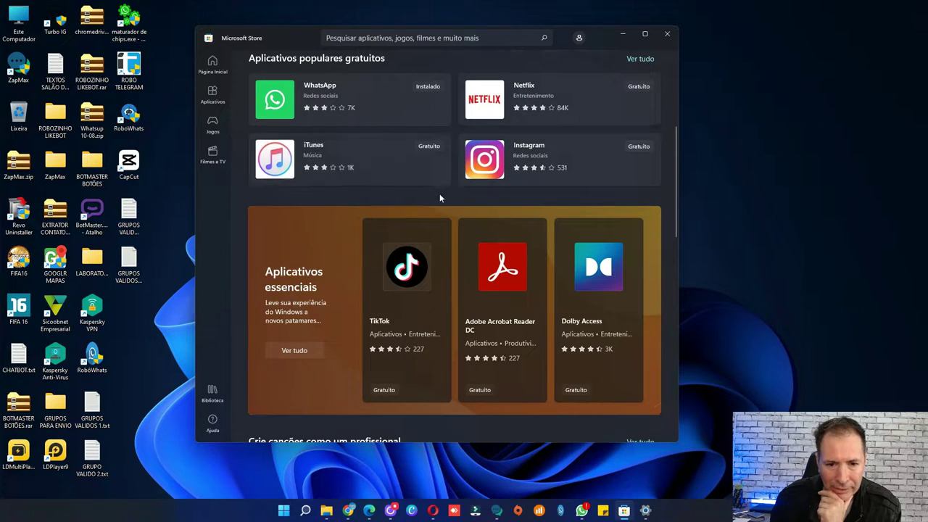
scroll(428, 211, "down", 1)
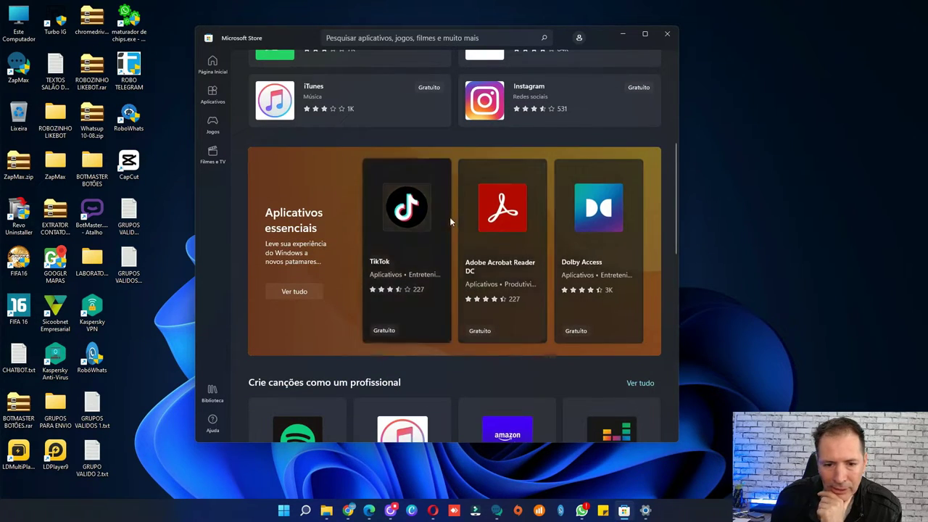
scroll(456, 213, "down", 3)
scroll(557, 242, "down", 3)
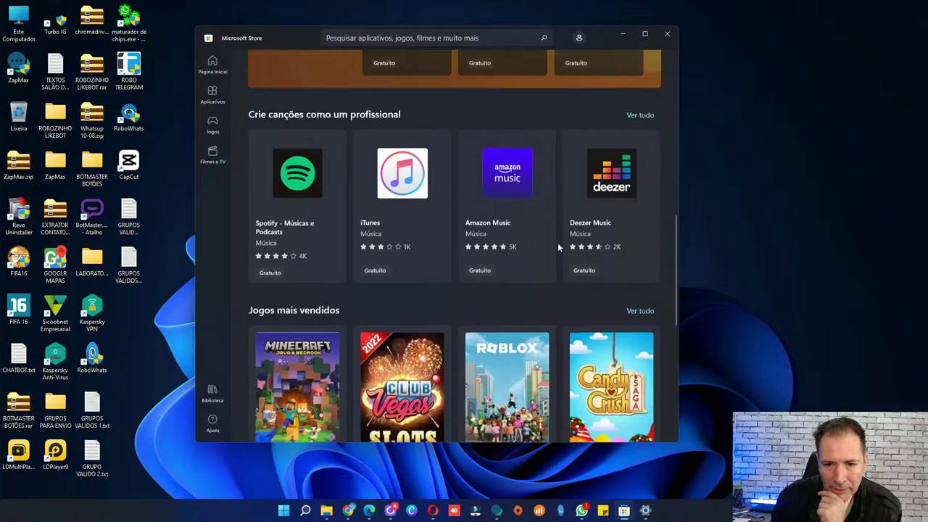
scroll(456, 210, "down", 3)
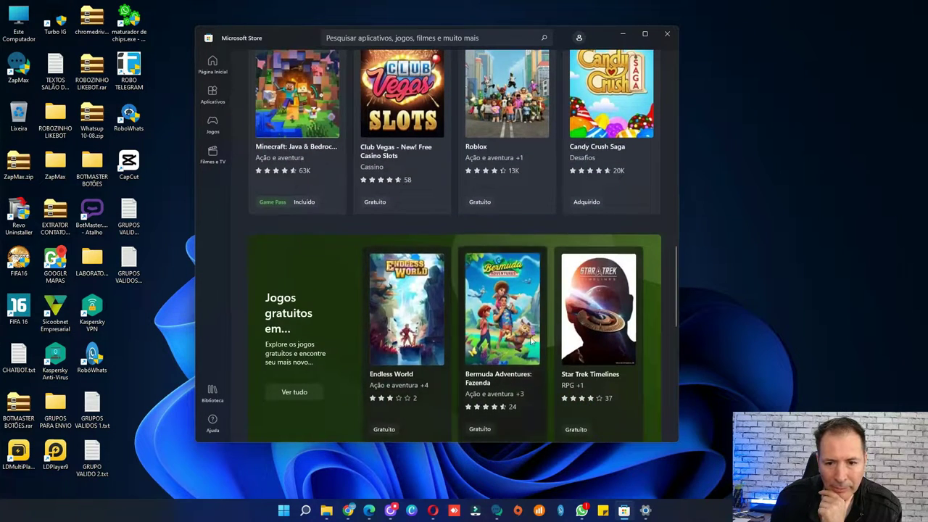
scroll(495, 168, "up", 9)
scroll(494, 163, "up", 5)
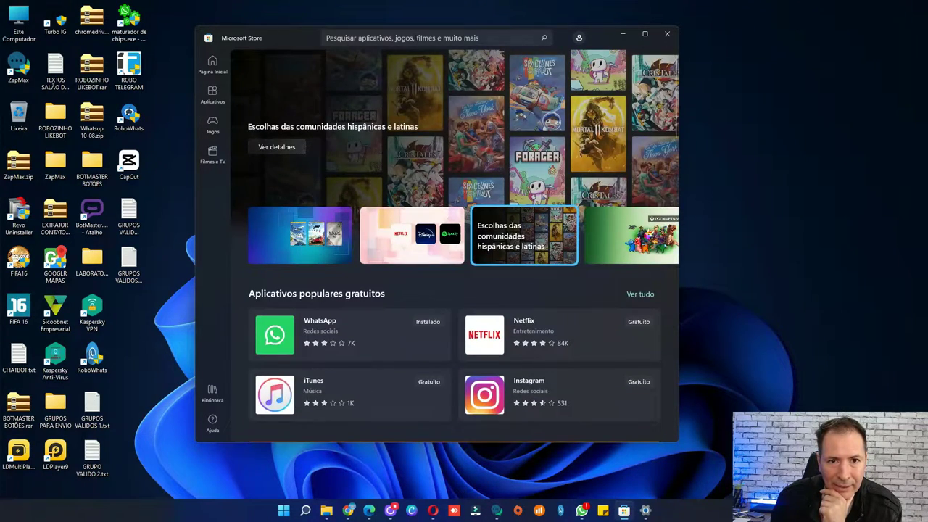
Search the store for "cupcut" and choose the suggested CapCut app.
left_click(415, 36)
type("cupcut")
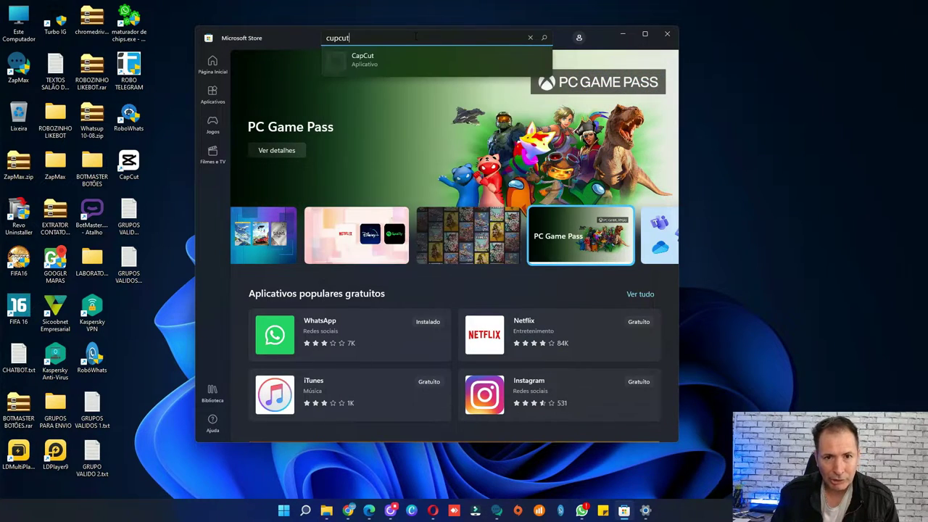
left_click(414, 70)
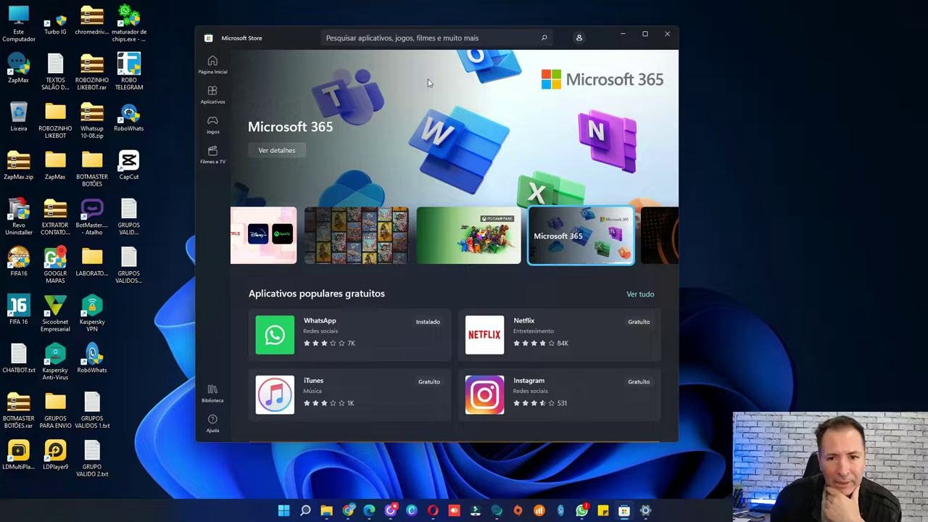
scroll(441, 96, "down", 3)
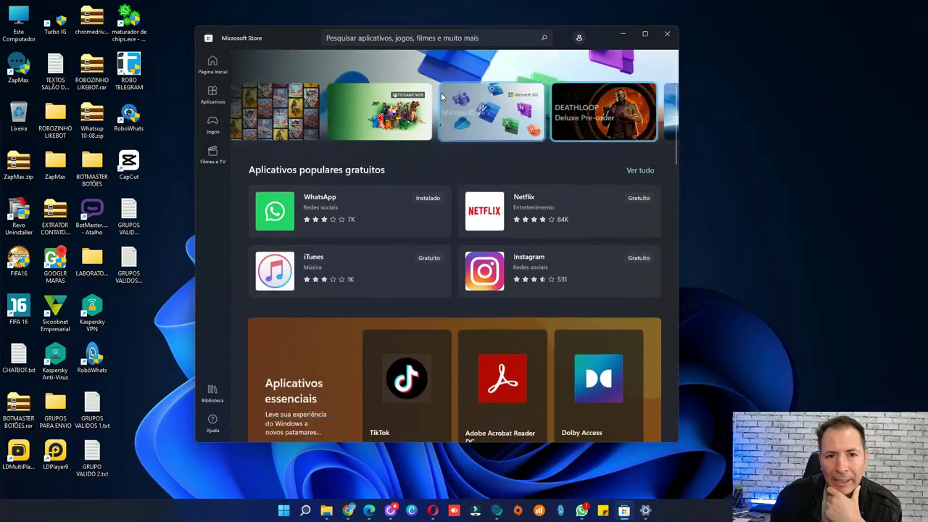
scroll(462, 105, "up", 3)
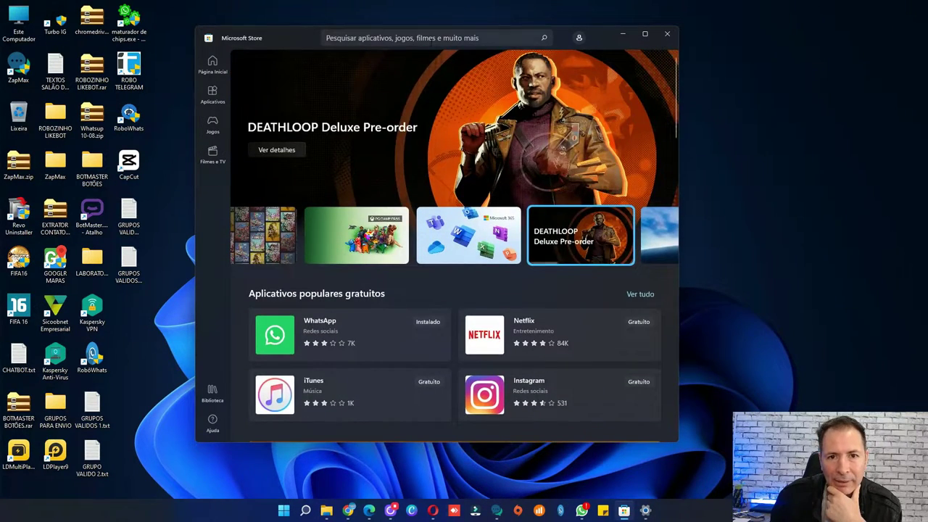
left_click(431, 37)
type("cupcut")
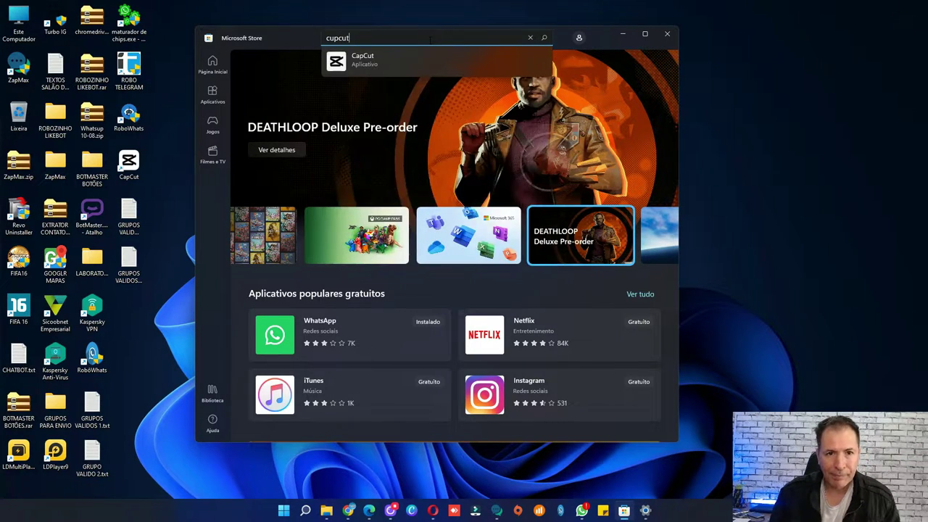
key("Escape")
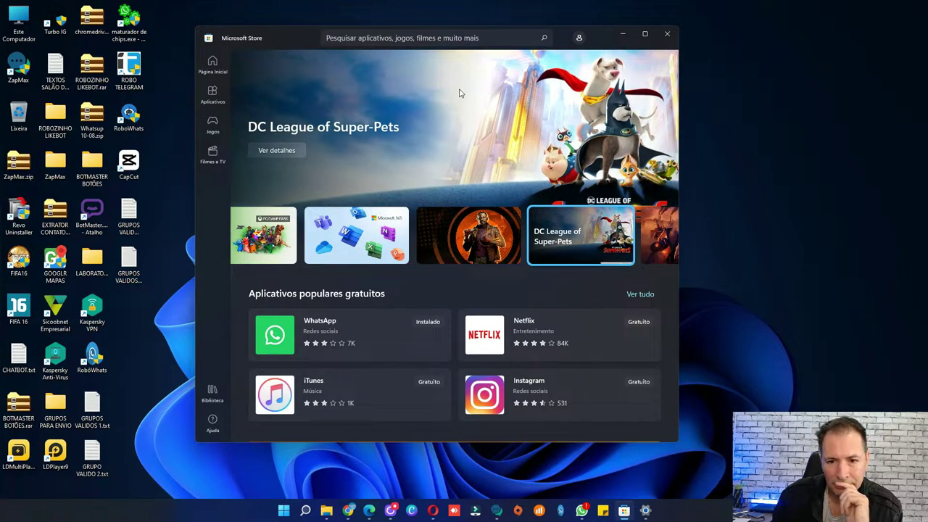
Look up "cupcut" once more in the store's search from the home page.
scroll(458, 93, "down", 3)
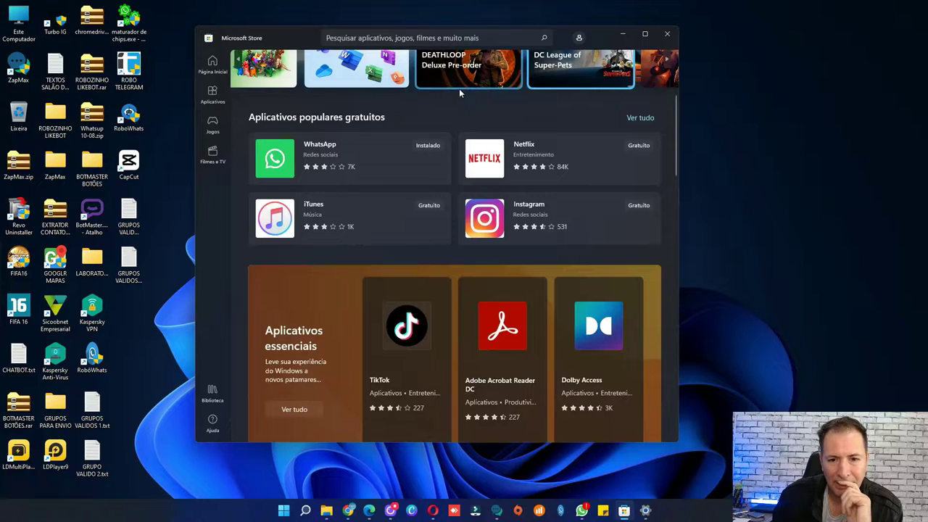
scroll(459, 93, "up", 3)
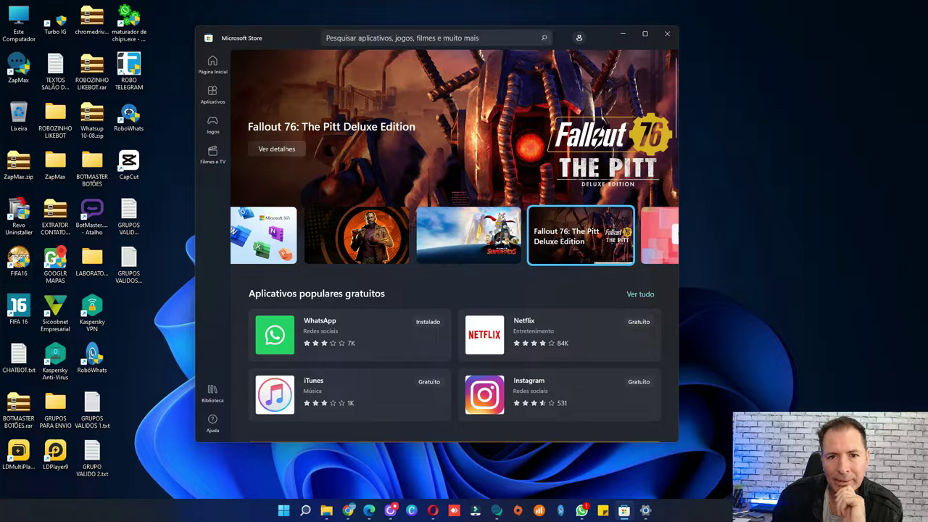
left_click(420, 40)
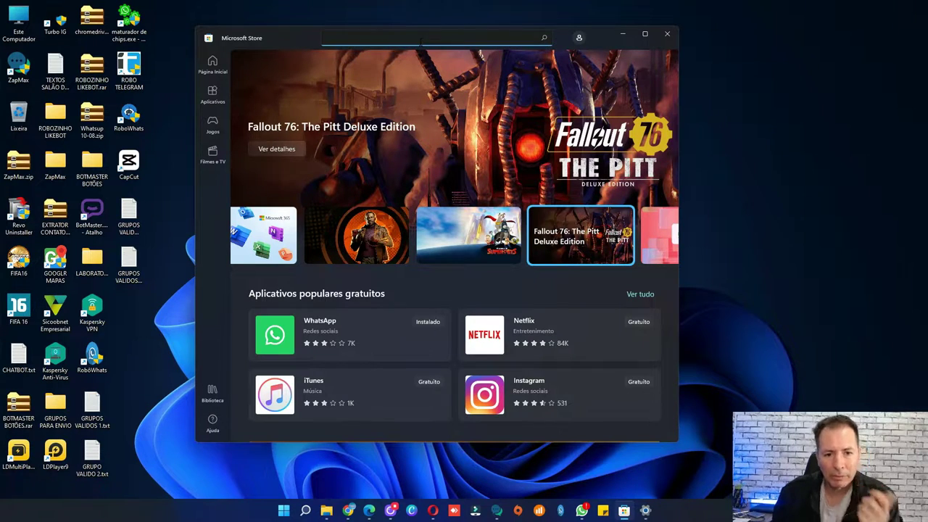
type("cupcu")
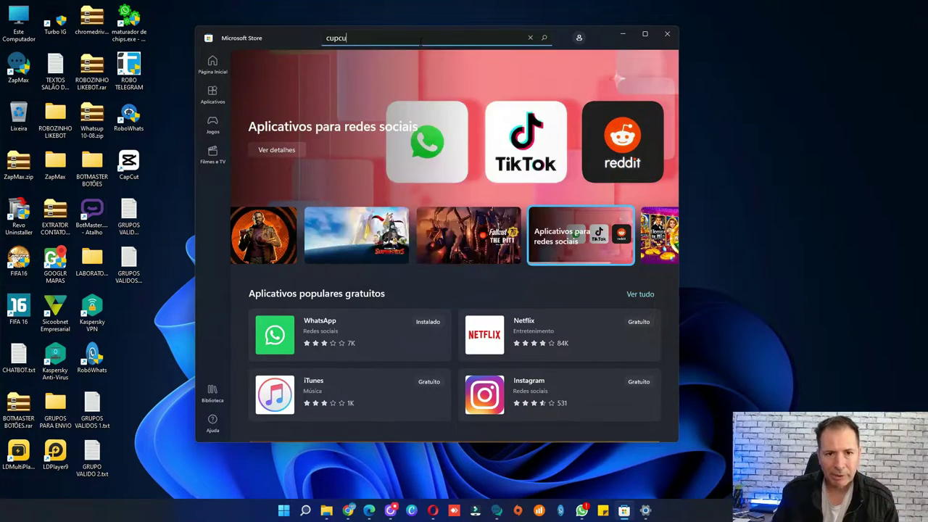
type("t")
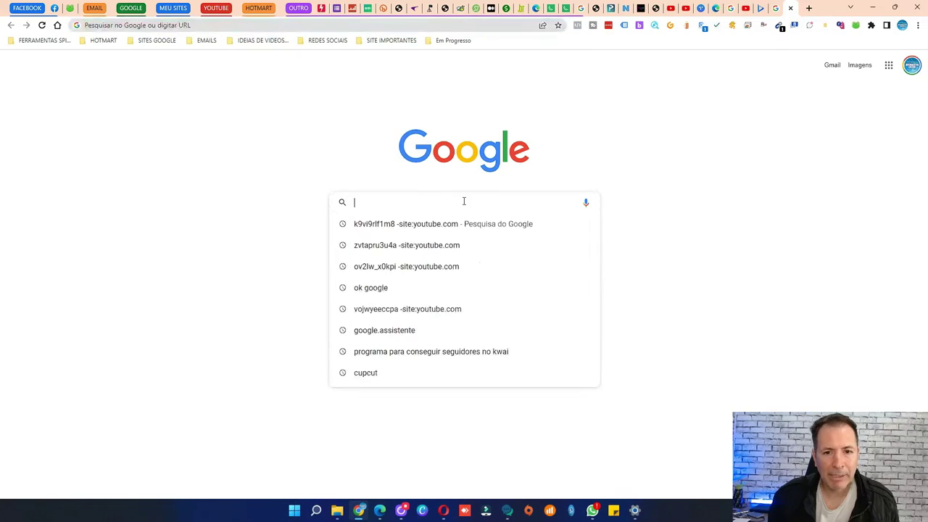
Switch to the browser and search Google for "baixar cupcut", choosing the suggestion "baixar capcut para pc".
type("aixar cup")
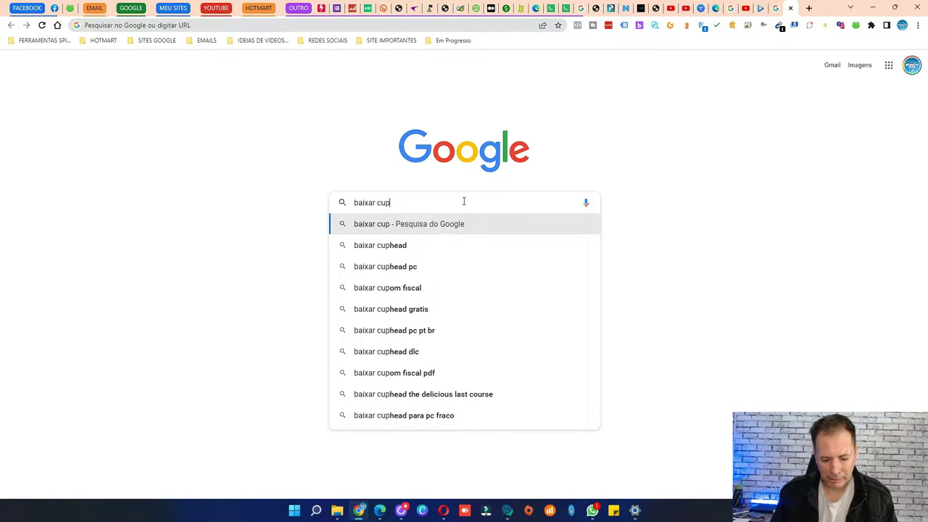
type("cut")
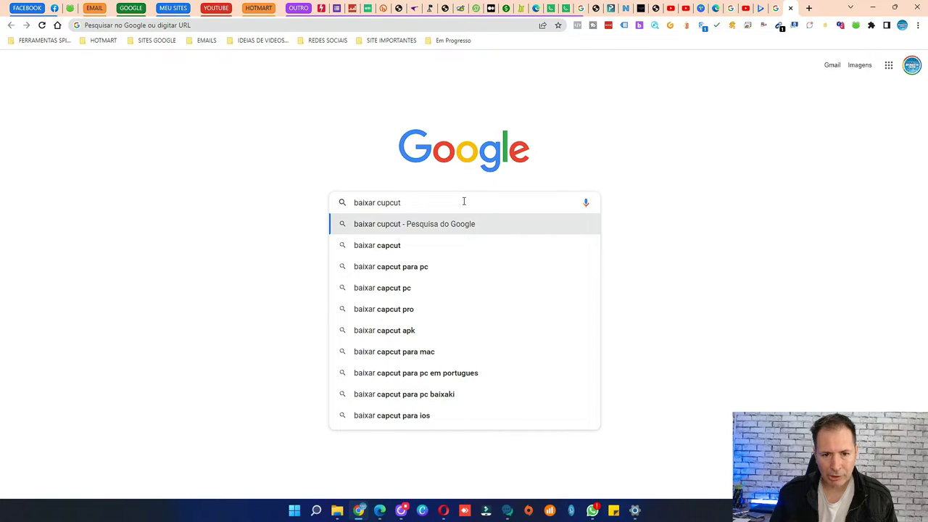
key("Down")
key("Down")
key("Return")
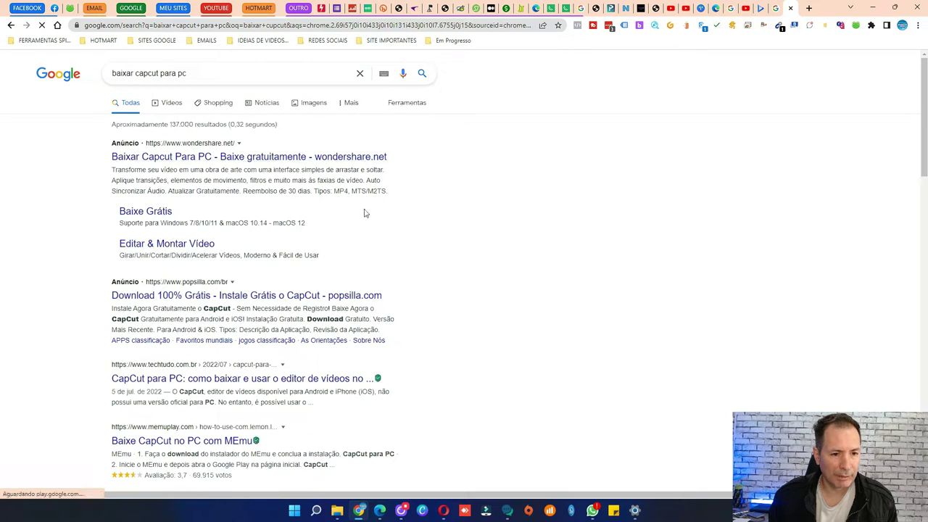
Shorten the Google query to "baixar capcut" and look through the download results.
scroll(394, 209, "down", 2)
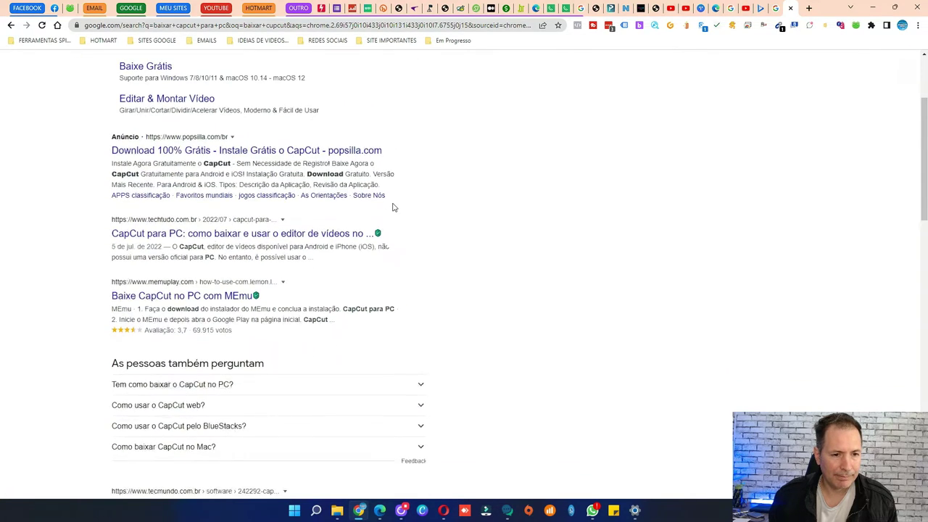
scroll(394, 209, "up", 2)
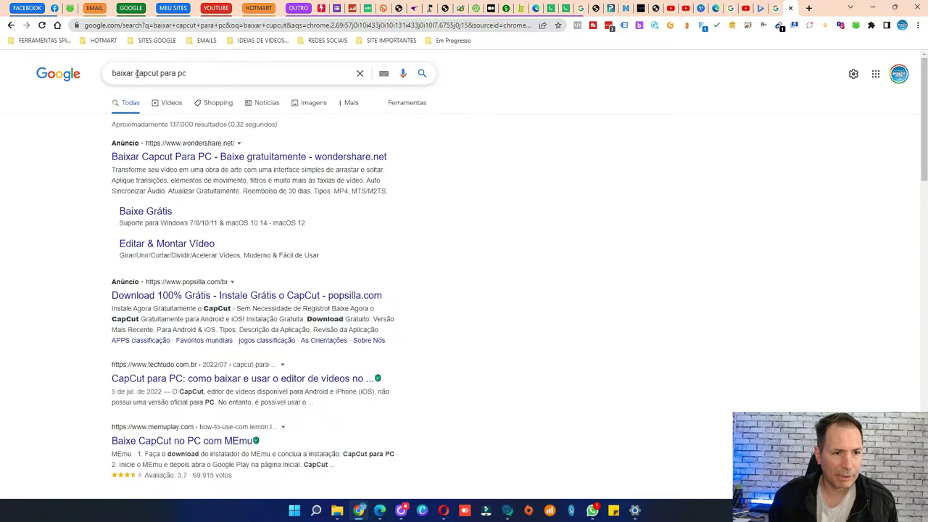
left_click_drag(160, 73, 188, 73)
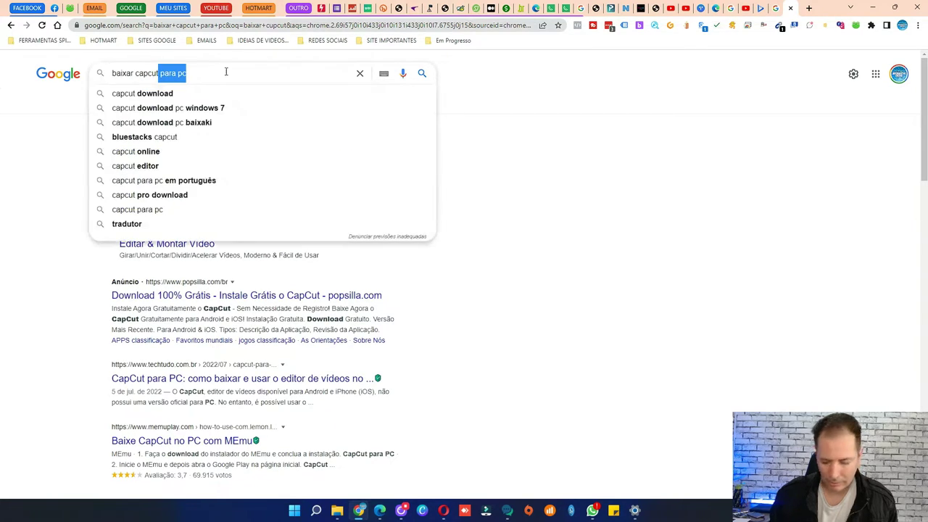
key("BackSpace")
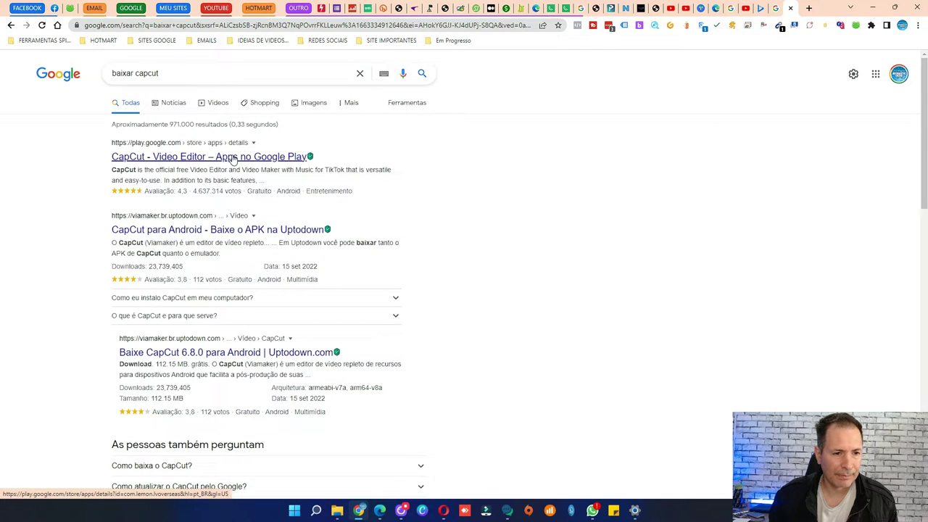
scroll(419, 172, "down", 3)
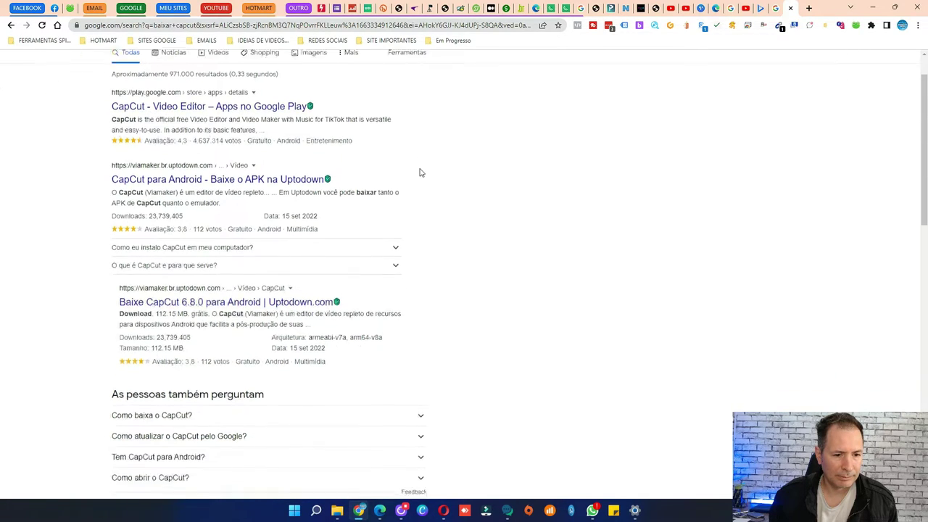
scroll(419, 172, "down", 2)
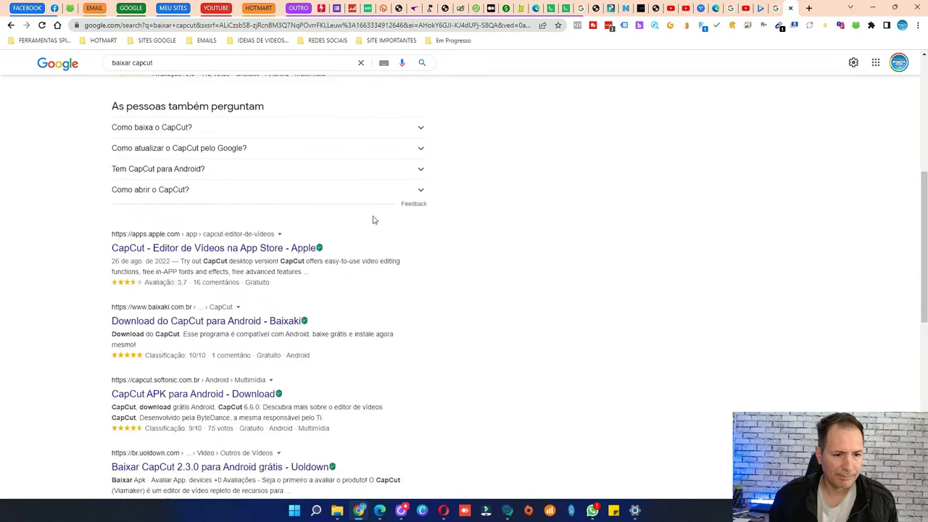
scroll(369, 257, "down", 1)
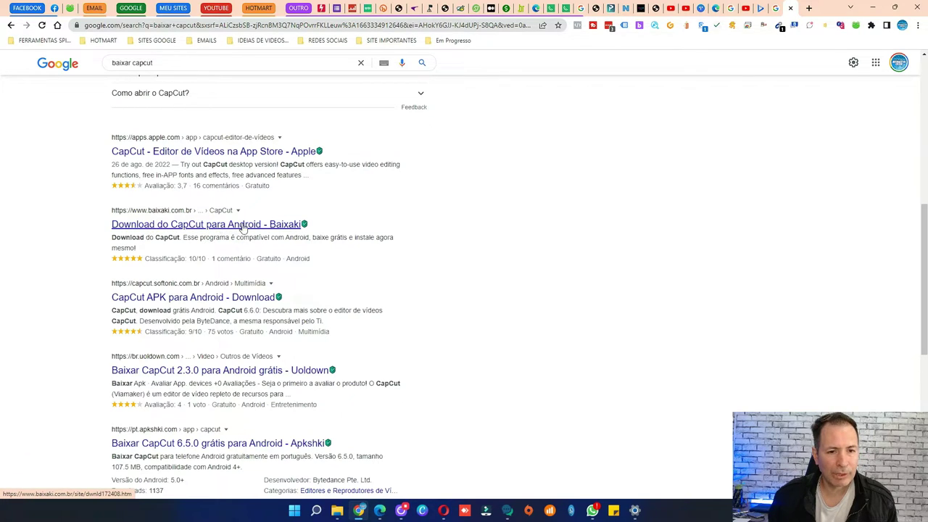
Check the remaining "baixar capcut" results, then extend the Google query to "baixar capcut para computador" and run the search.
scroll(217, 218, "down", 2)
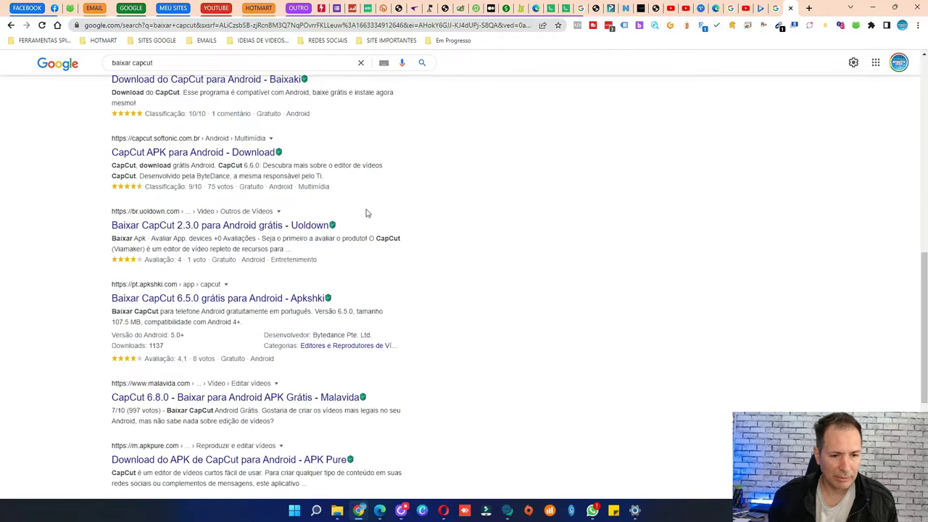
scroll(367, 212, "down", 1)
scroll(369, 209, "up", 10)
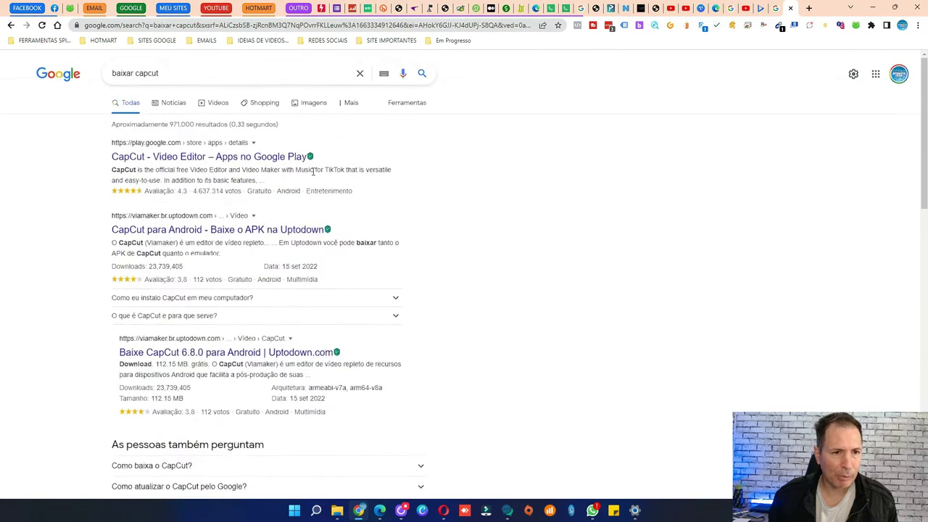
left_click(164, 74)
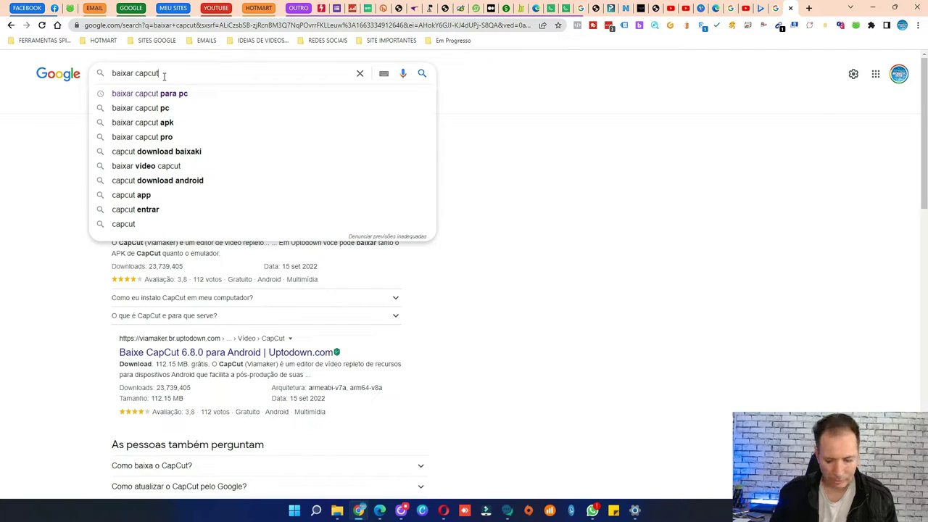
type("para compu")
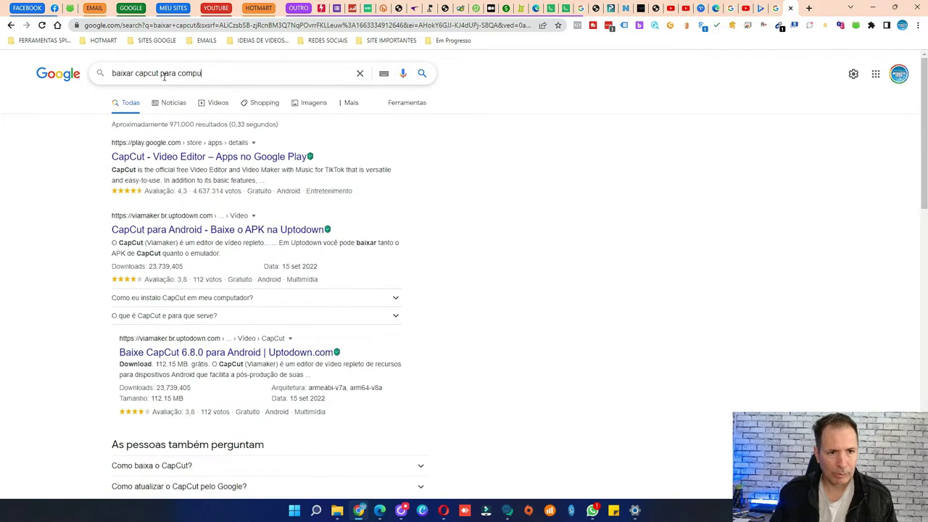
type("tador")
key("Return")
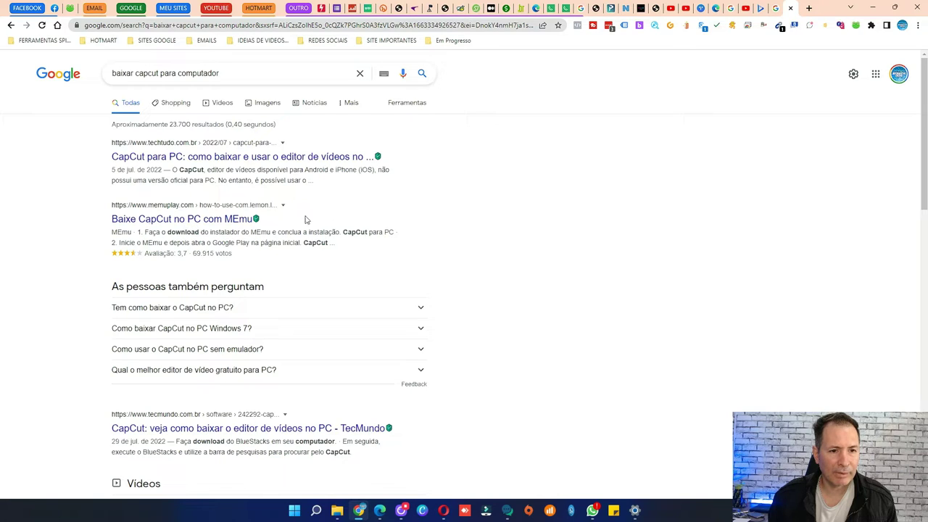
Look through the "baixar capcut para computador" results, including the articles, videos and emulator pages, for a PC download of CapCut.
scroll(430, 187, "down", 2)
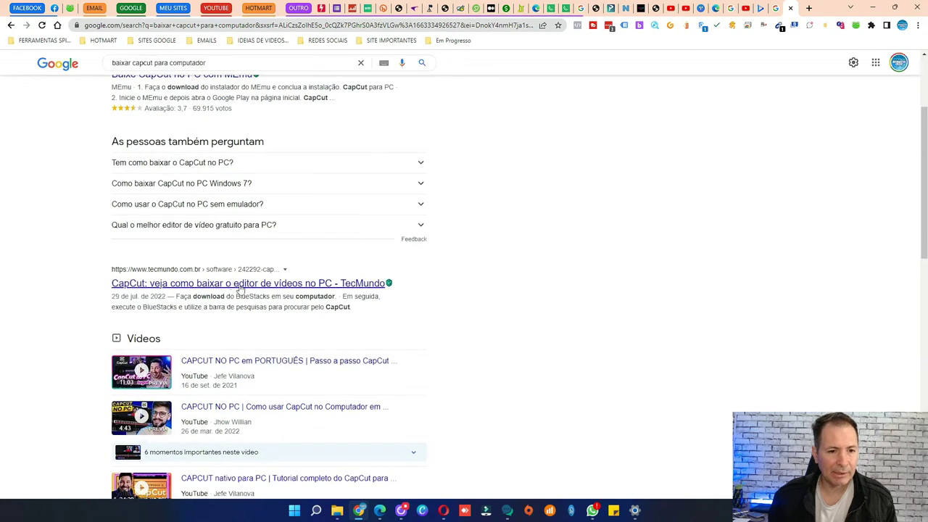
scroll(514, 211, "down", 2)
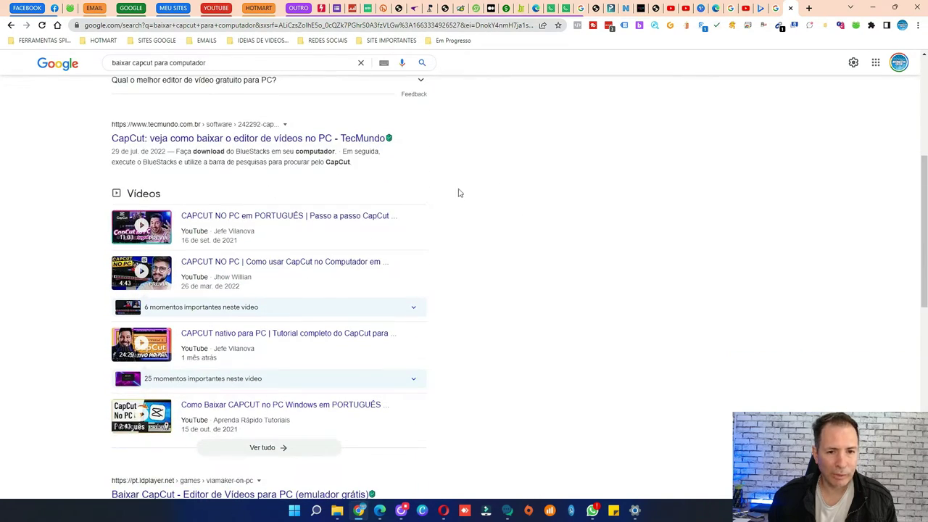
scroll(443, 193, "down", 2)
scroll(482, 250, "down", 2)
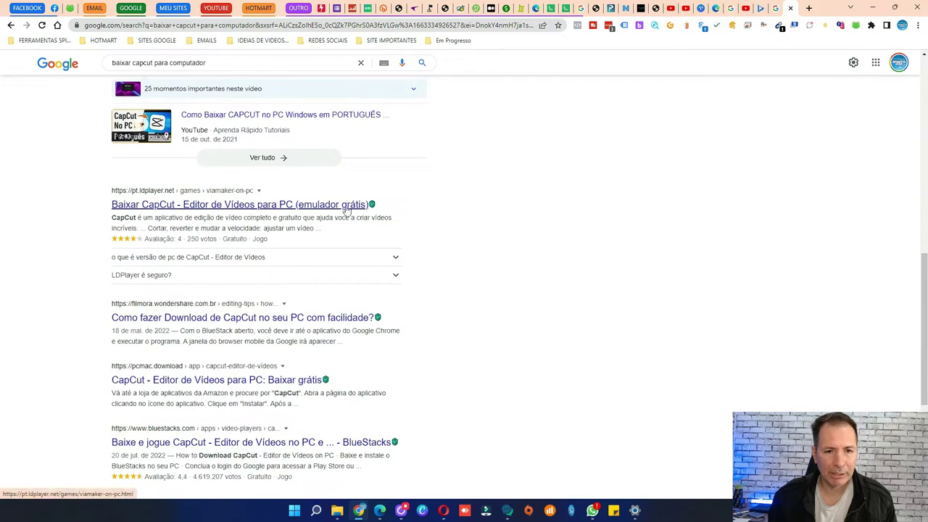
scroll(454, 218, "down", 2)
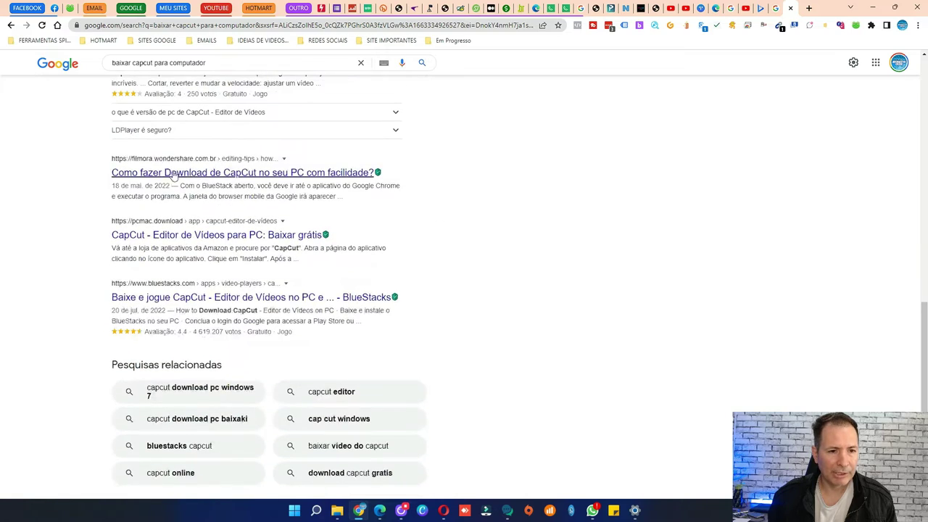